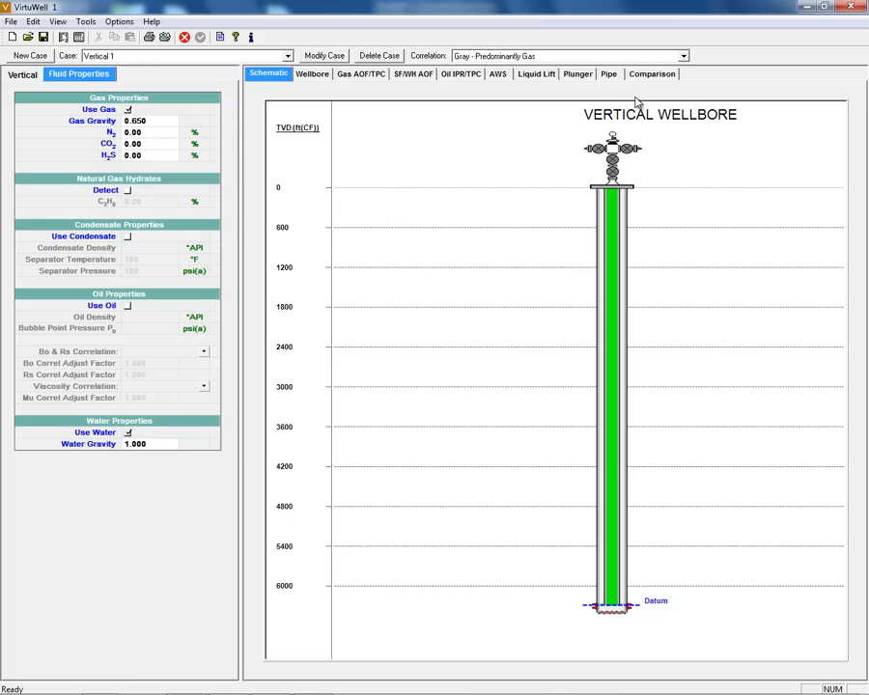
Step: Preview the Reservoir AOF type on the gas AOF/TPC plot and switch back to Multiple AOF
click(419, 79)
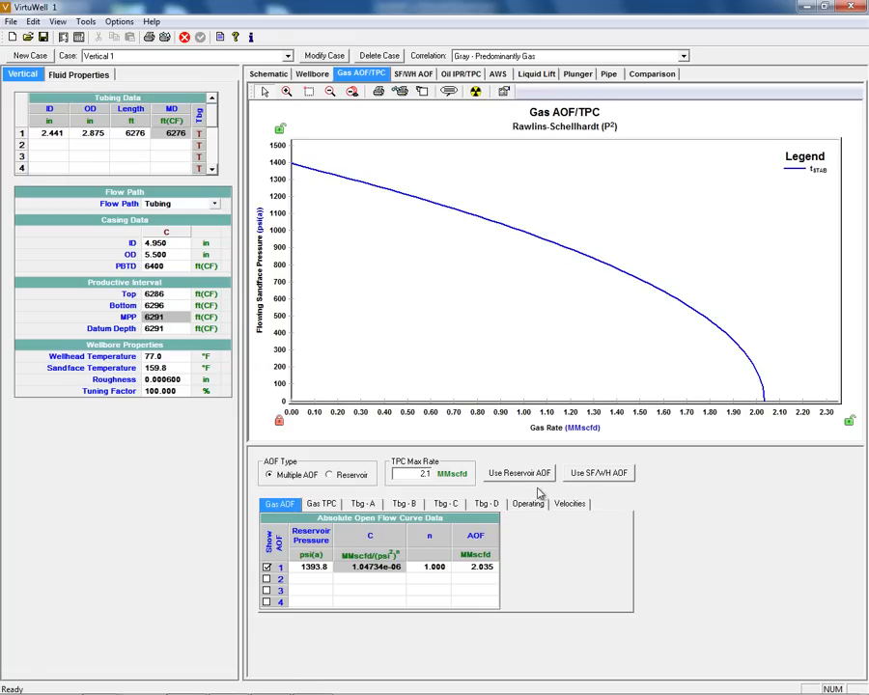
click(353, 477)
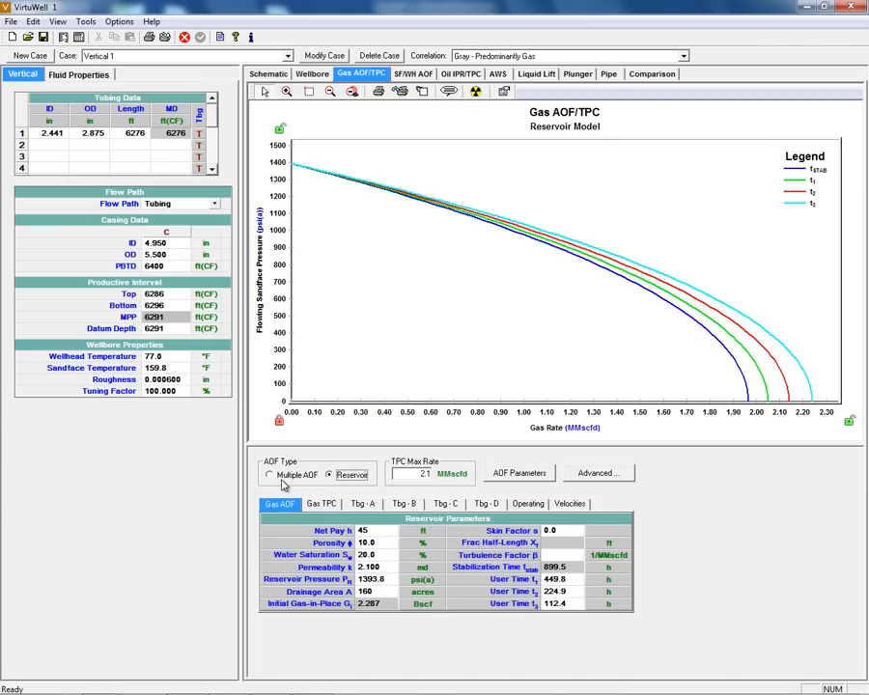
click(271, 475)
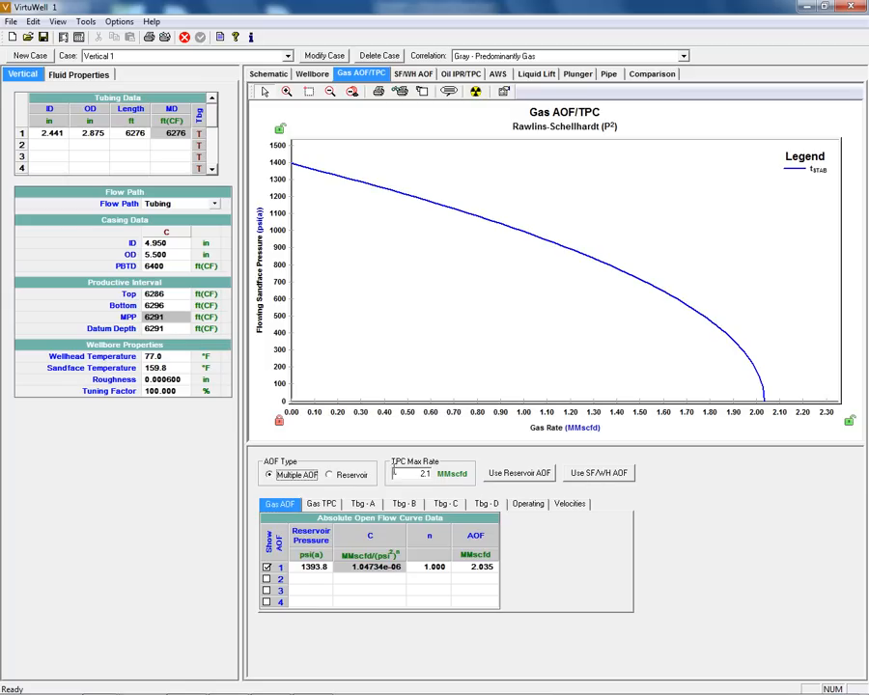
Step: Show gas tubing performance curve A on the gas AOF/TPC plot
click(323, 504)
click(268, 568)
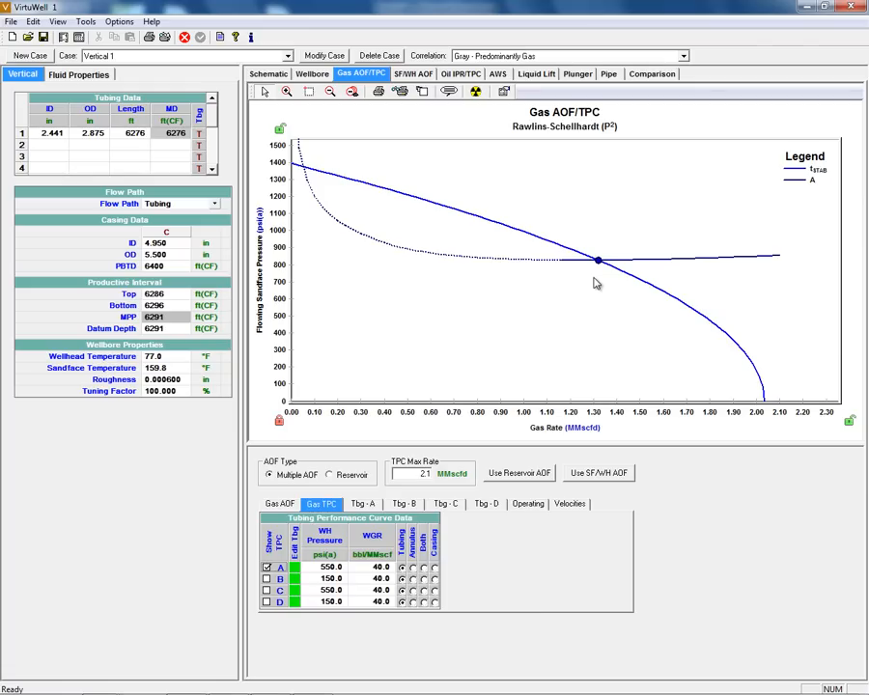
Step: Examine the gas AOF/TPC velocity results and the full-wellbore liquid lift evaluation for tubing A, then close the evaluation
click(571, 508)
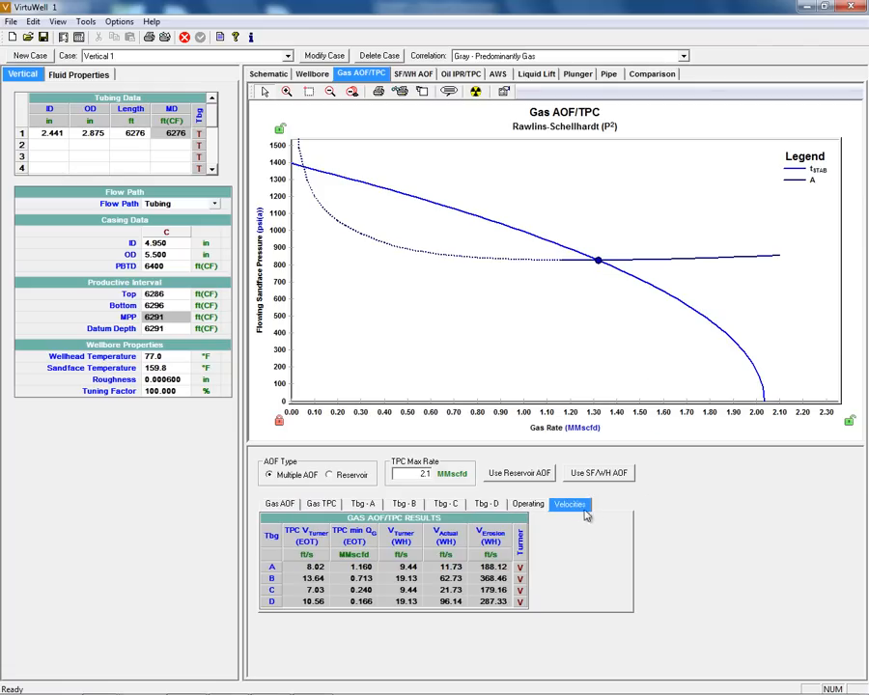
click(521, 569)
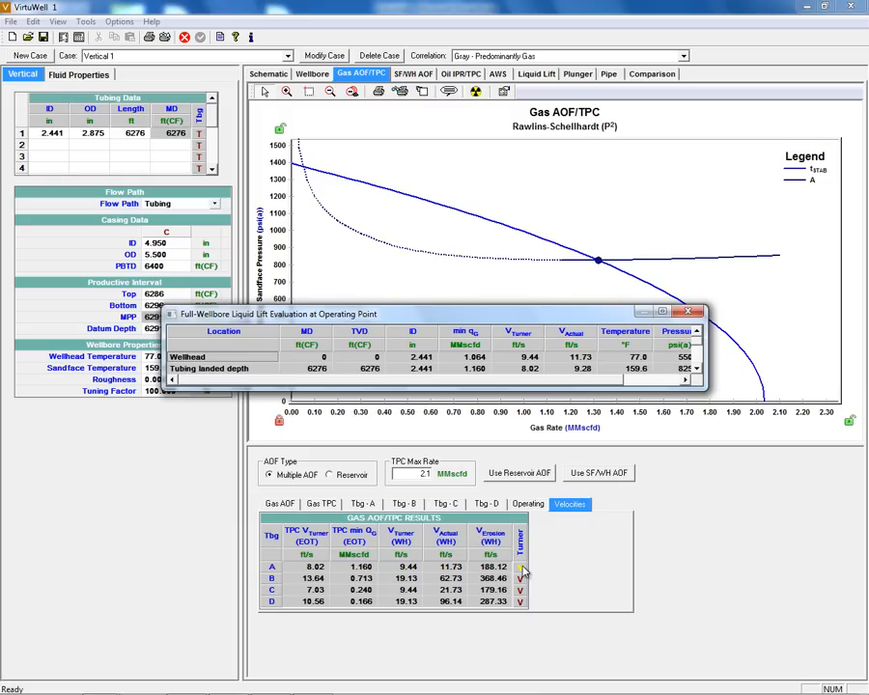
drag(620, 391, 620, 422)
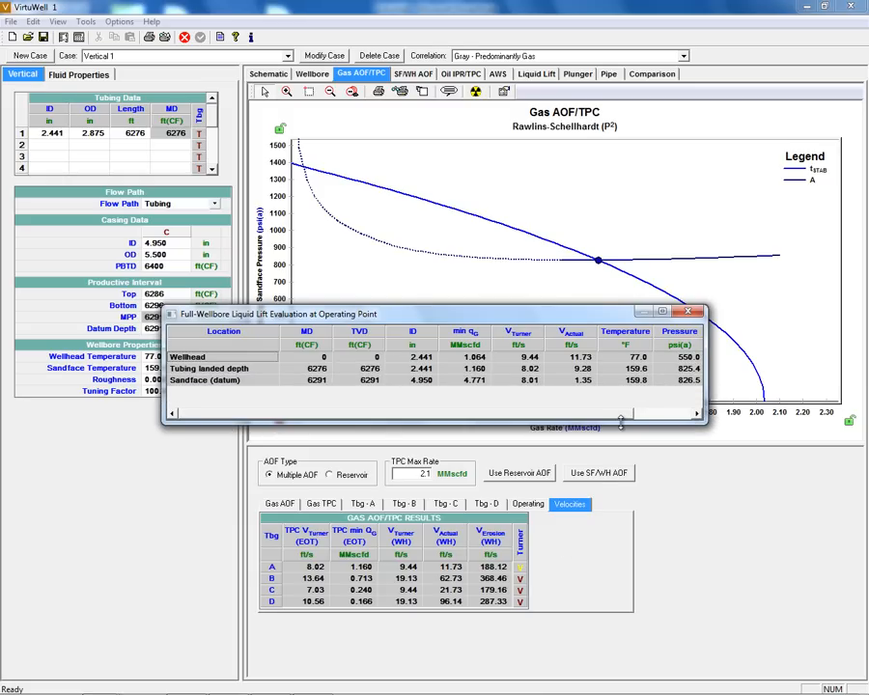
click(687, 312)
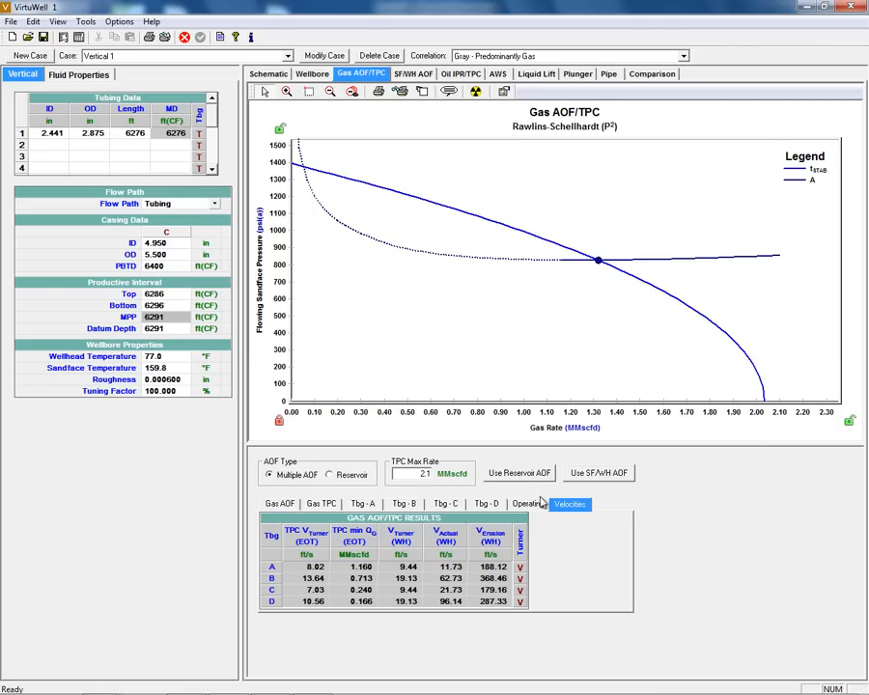
Step: Check the tubing B data and show gas tubing performance curve B on the plot
click(405, 508)
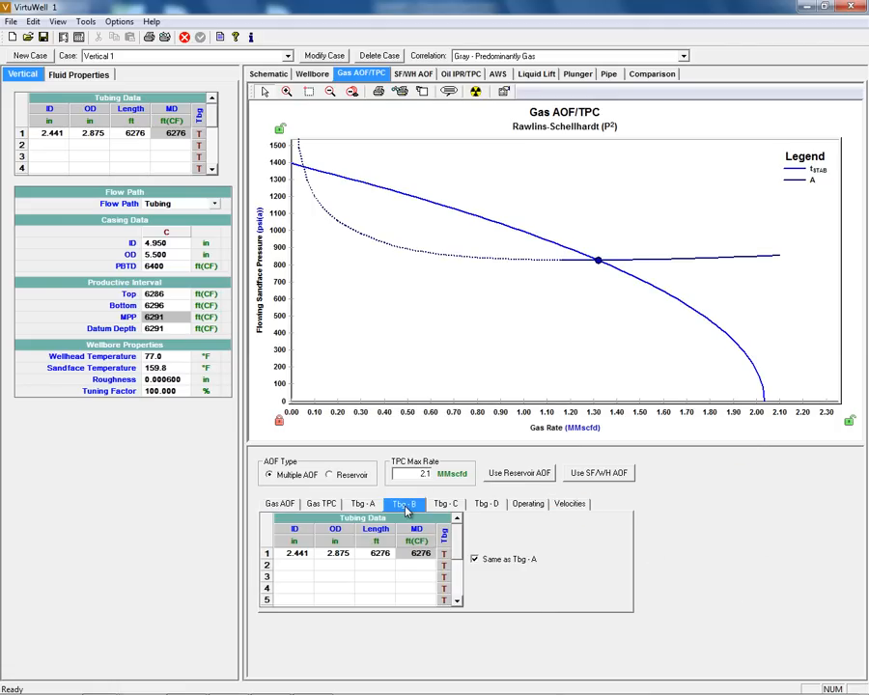
click(335, 510)
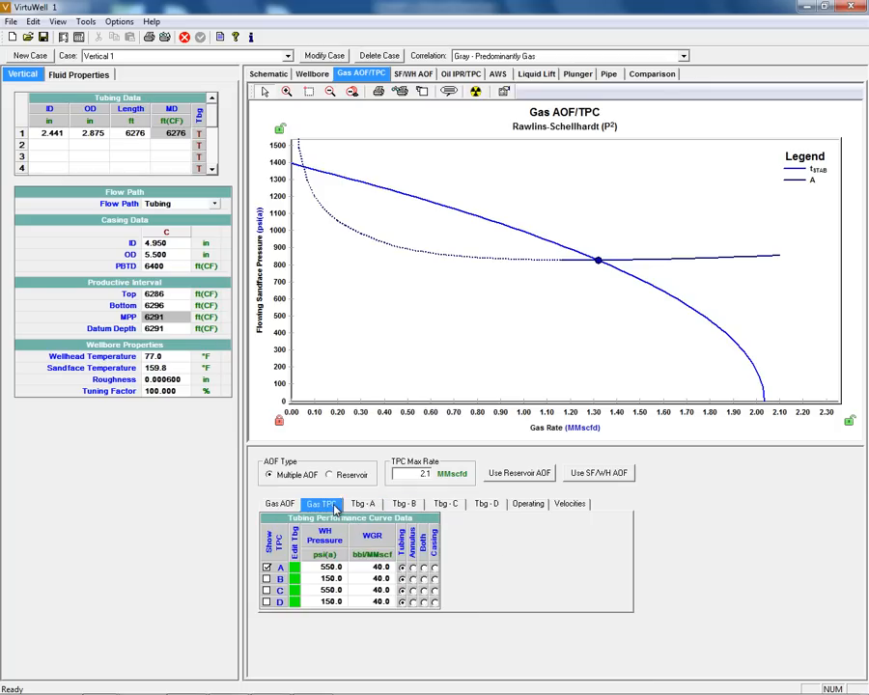
click(267, 579)
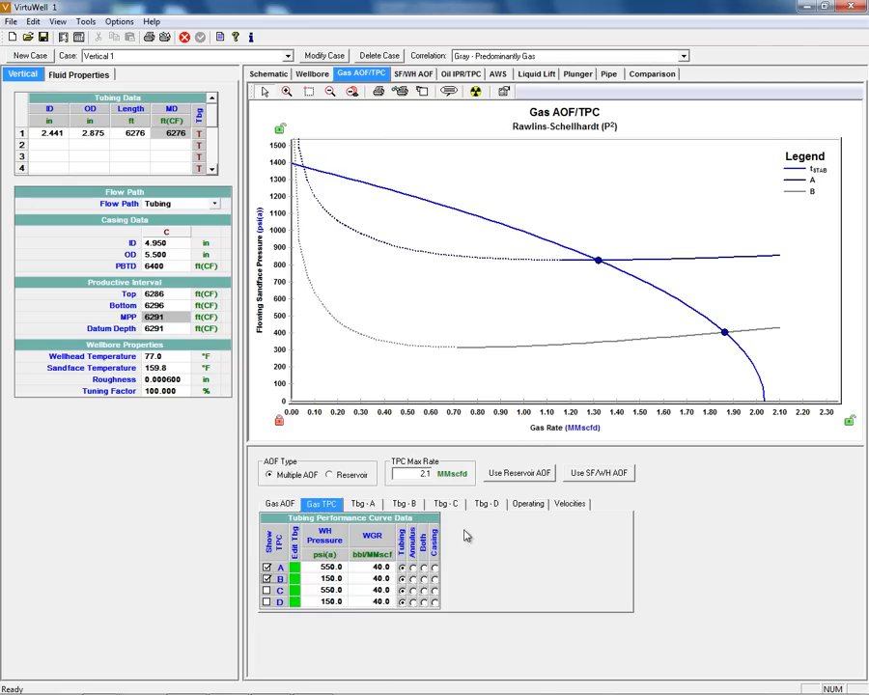
Step: Check the tubing C data and add gas tubing performance curves C and D to the plot
click(446, 505)
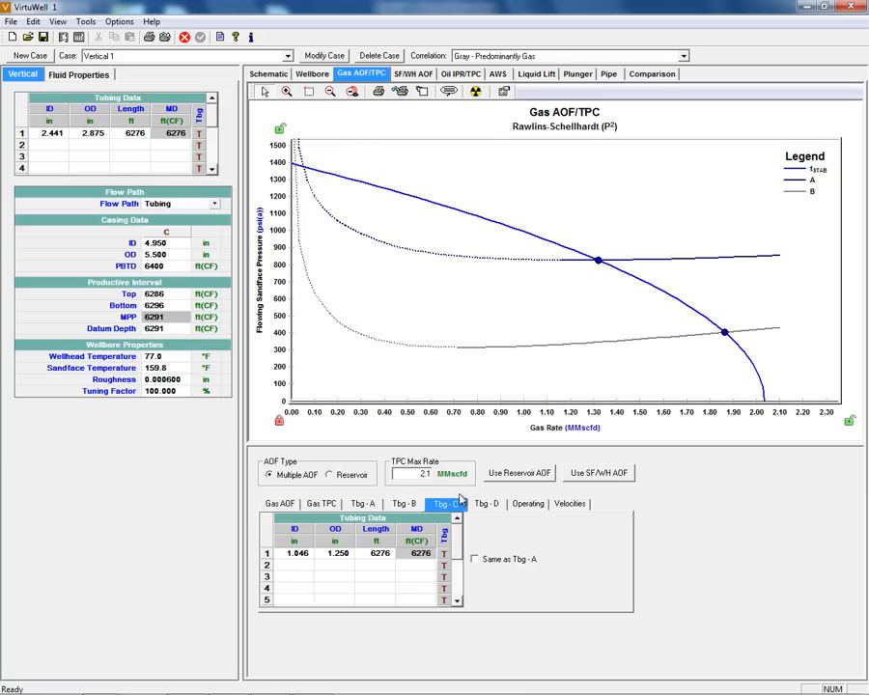
click(326, 504)
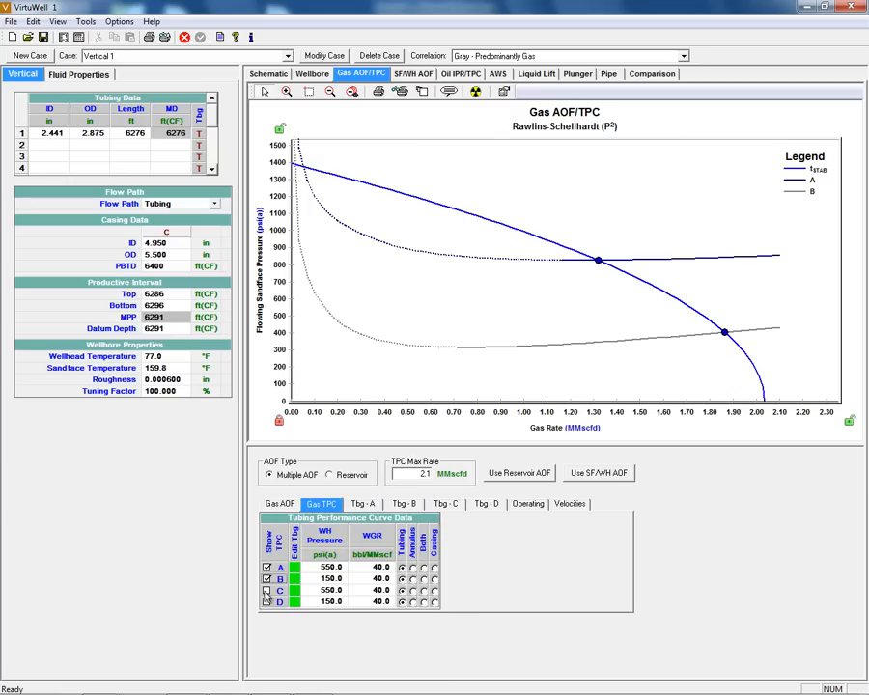
click(267, 590)
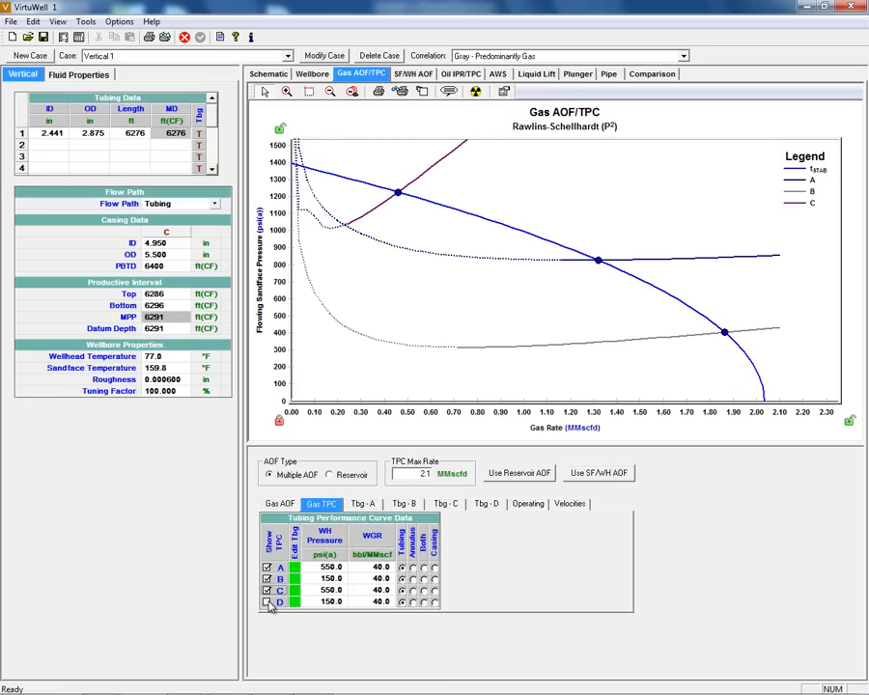
click(267, 601)
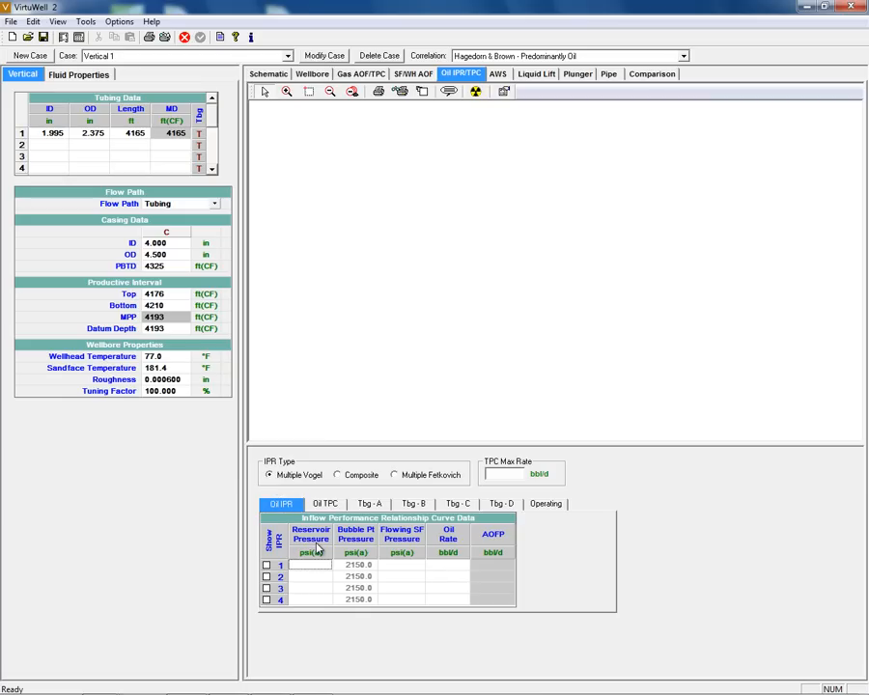
Step: Copy the calculated sandface pressure of AWS curve 1 into the reservoir pressure of oil IPR curve 1
click(503, 77)
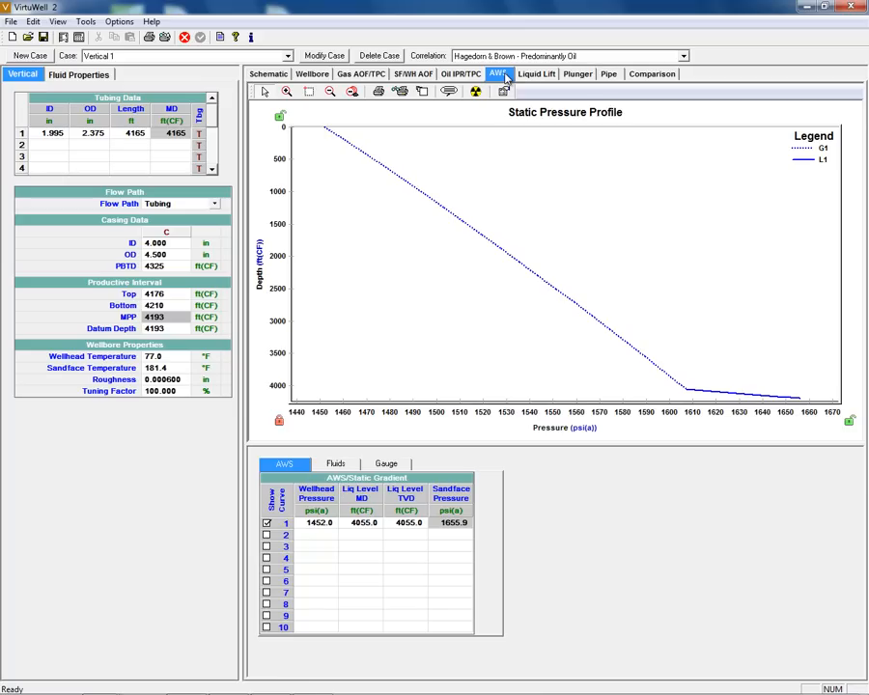
right_click(454, 522)
click(488, 564)
click(460, 74)
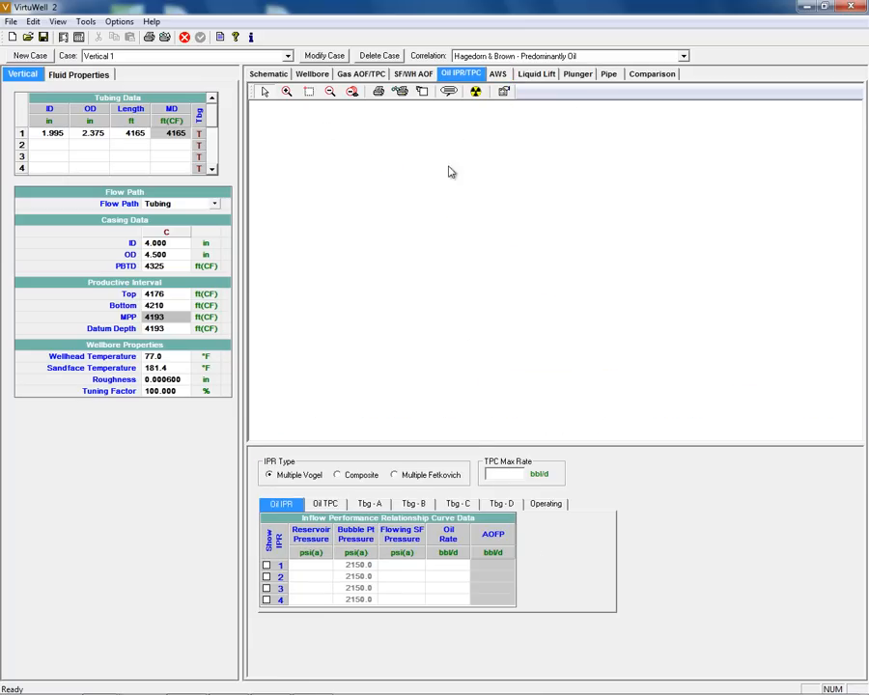
right_click(321, 566)
click(355, 619)
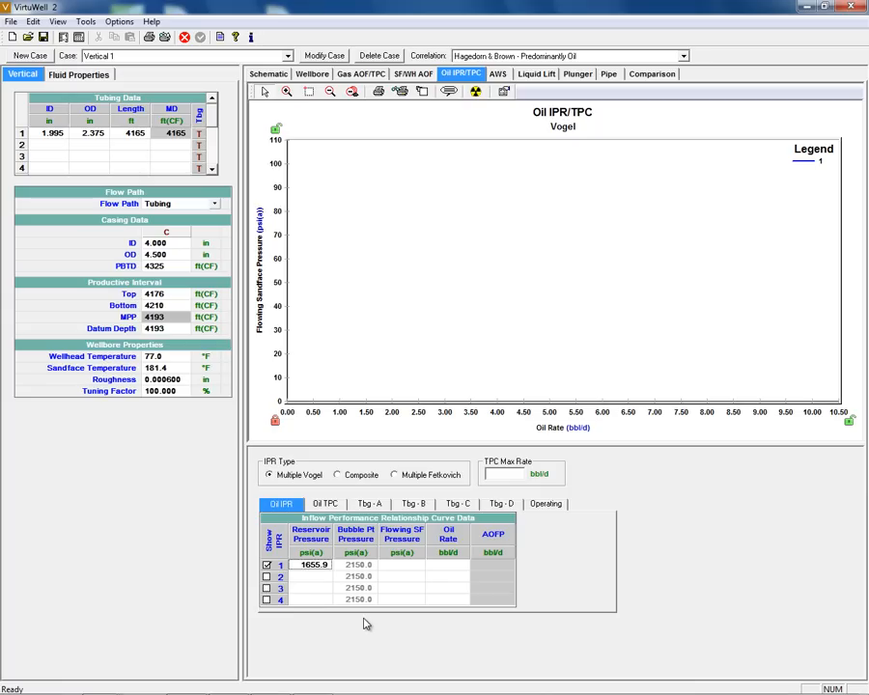
Step: Copy the sandface pressure of wellbore pressure curve 1 into the flowing sandface pressure of oil IPR curve 1
click(322, 77)
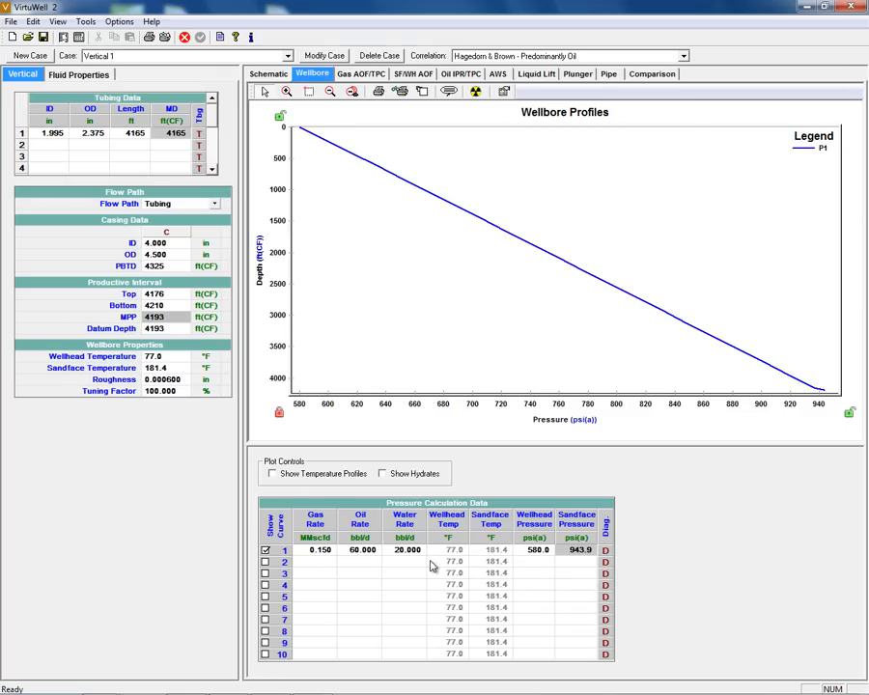
right_click(581, 550)
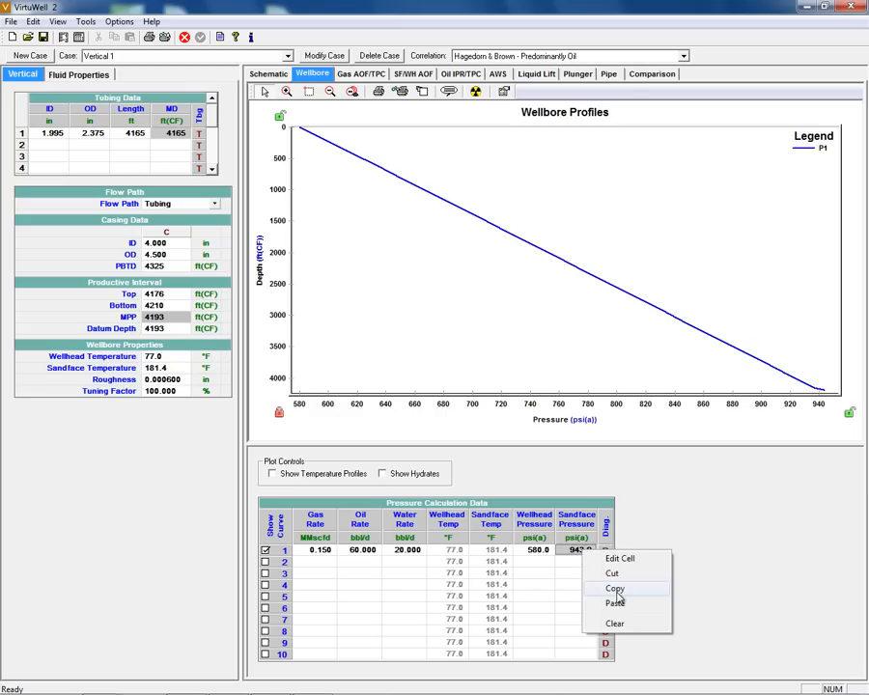
click(615, 590)
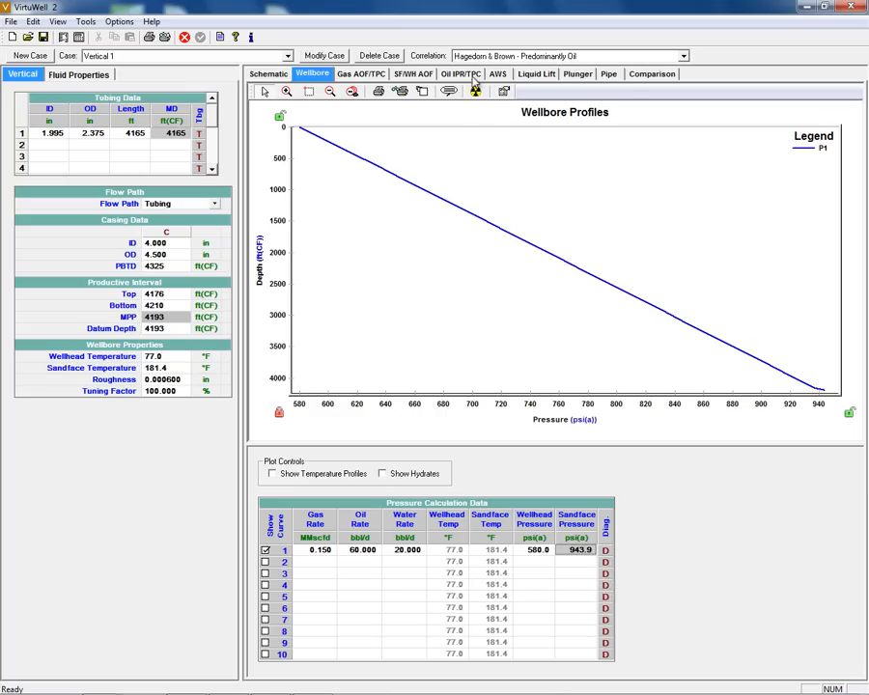
click(471, 77)
right_click(407, 566)
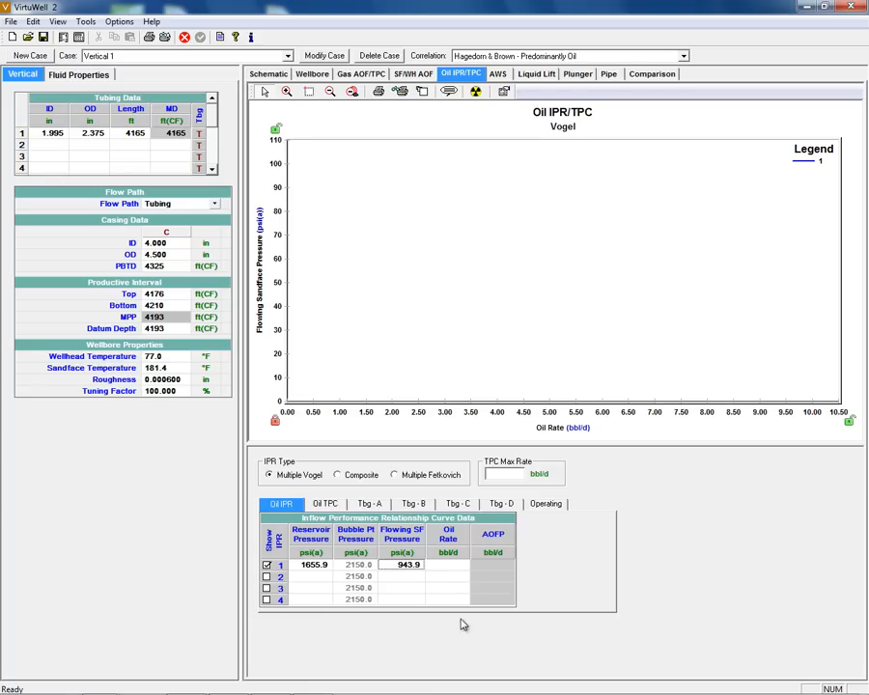
Step: Set the oil rate of oil IPR curve 1 to 60 bbl/d
click(457, 566)
text(60)
key(Return)
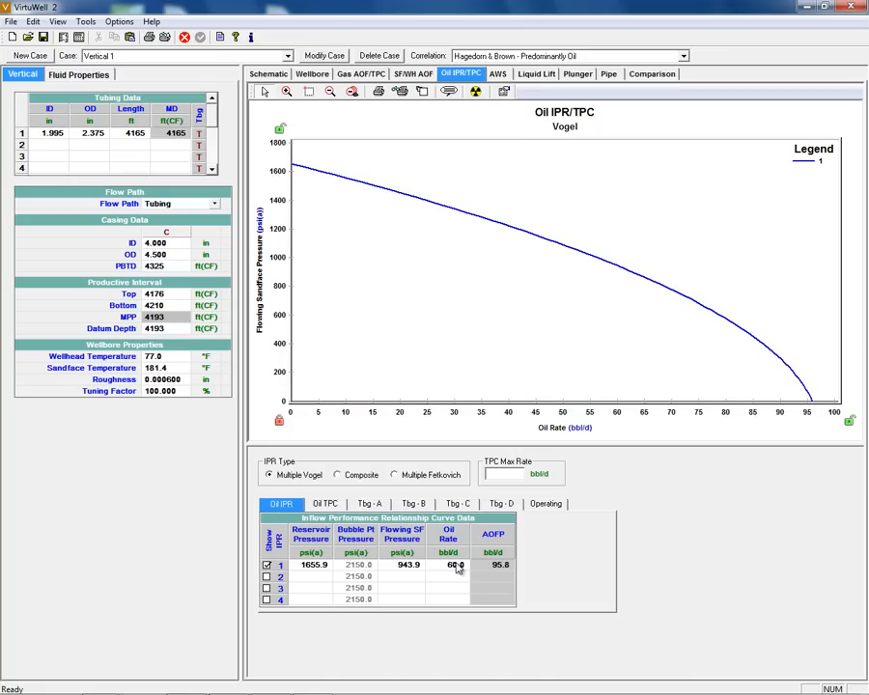
Step: Show oil tubing performance curves A, B and C on the Vogel IPR plot
click(326, 505)
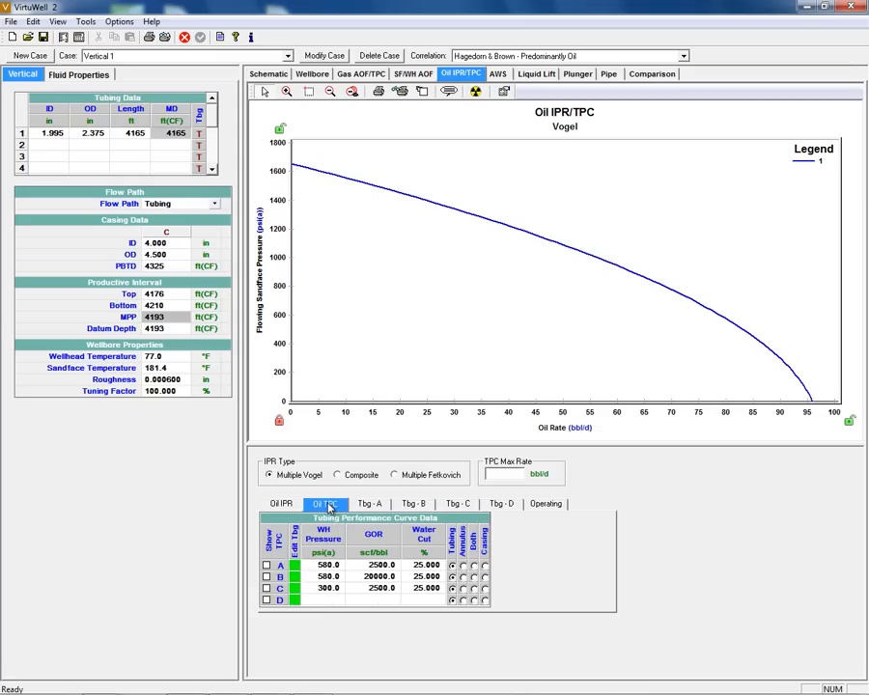
click(267, 566)
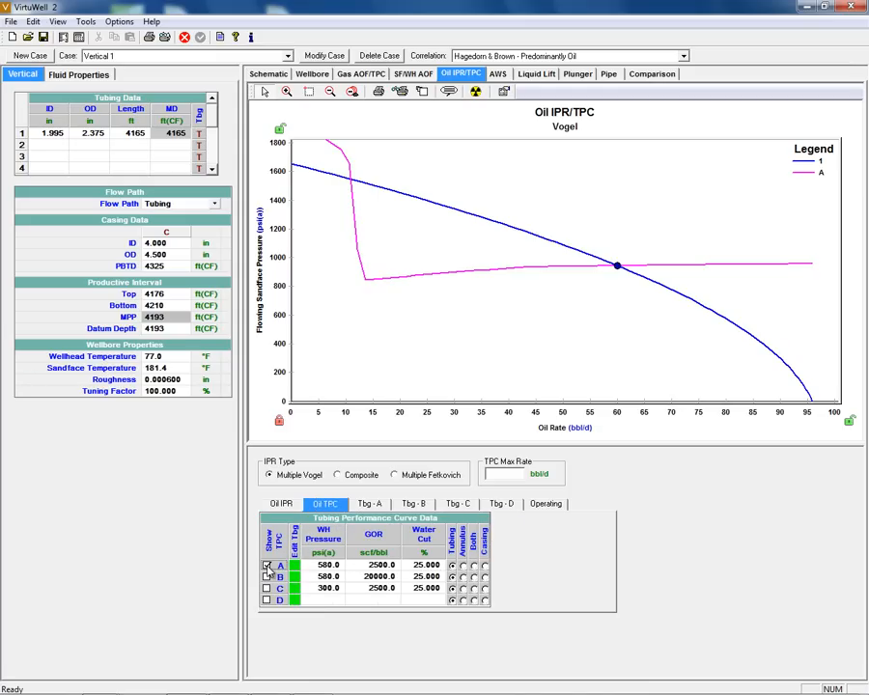
click(266, 577)
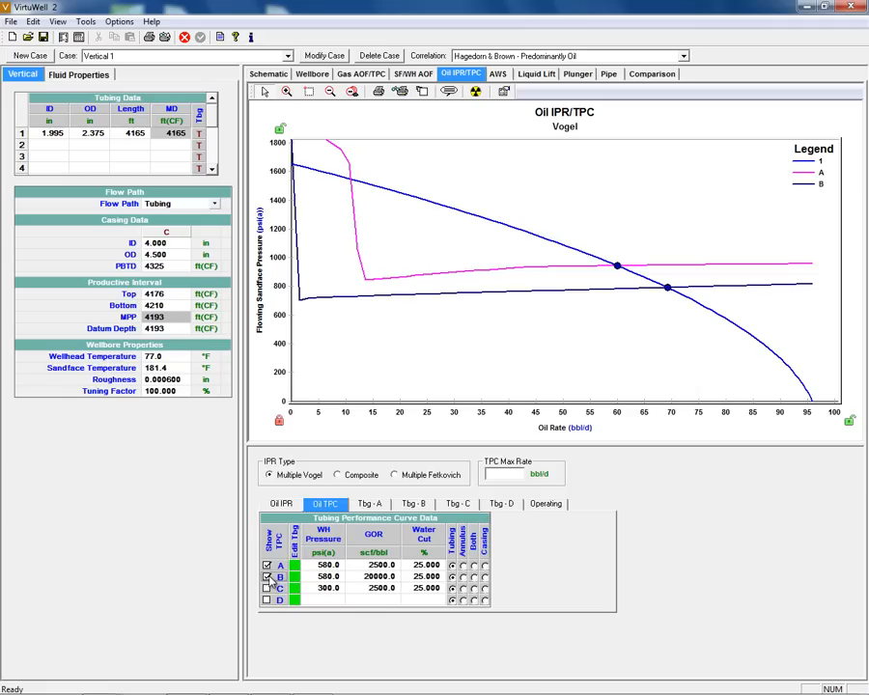
click(266, 588)
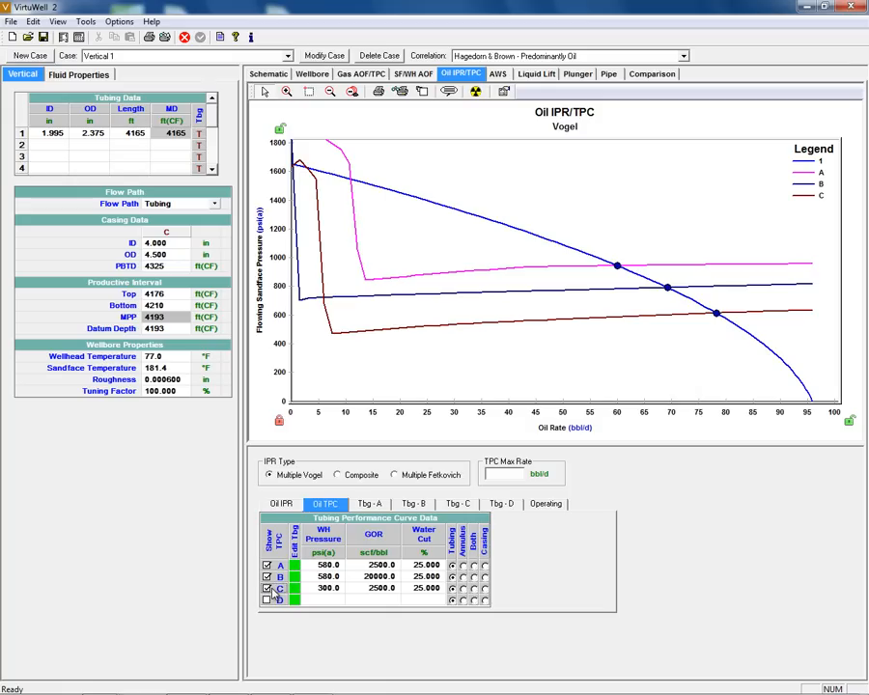
Step: Hide oil tubing performance curves C, B and A from the Vogel plot
click(266, 588)
click(266, 576)
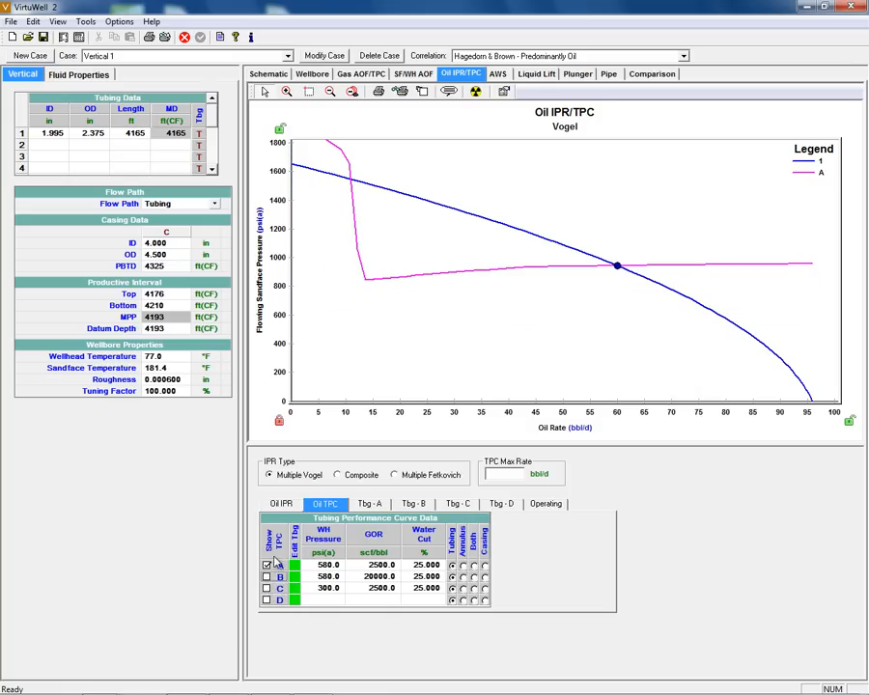
click(267, 565)
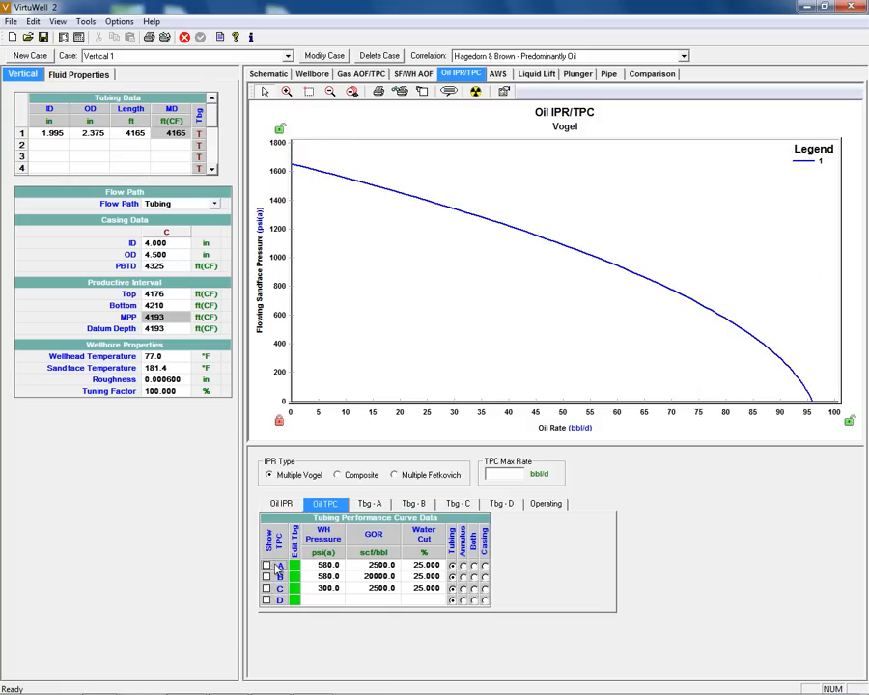
Step: Switch the IPR type to Composite and set the water cut to 40%
click(338, 474)
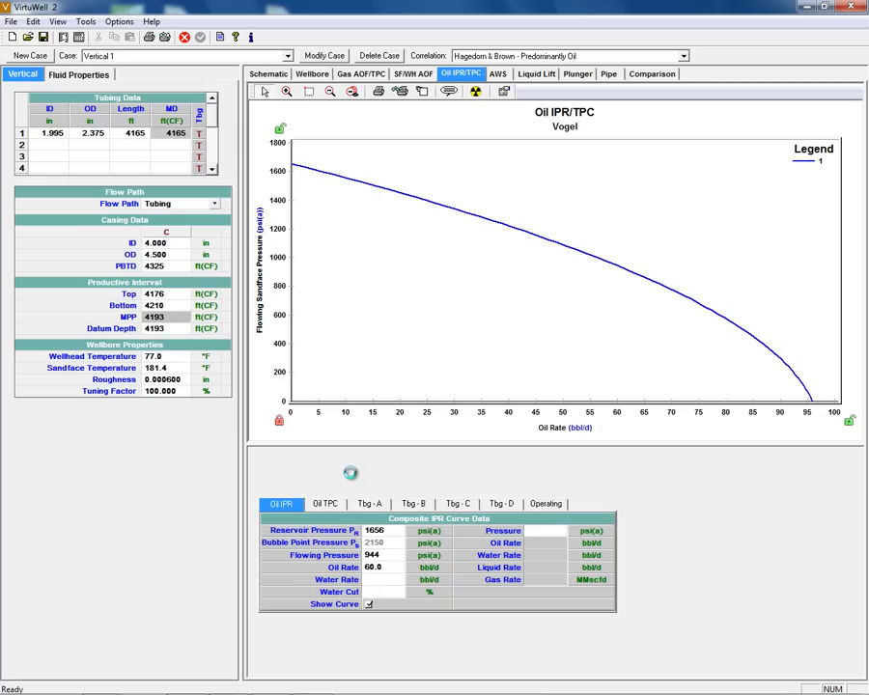
text(40)
key(Return)
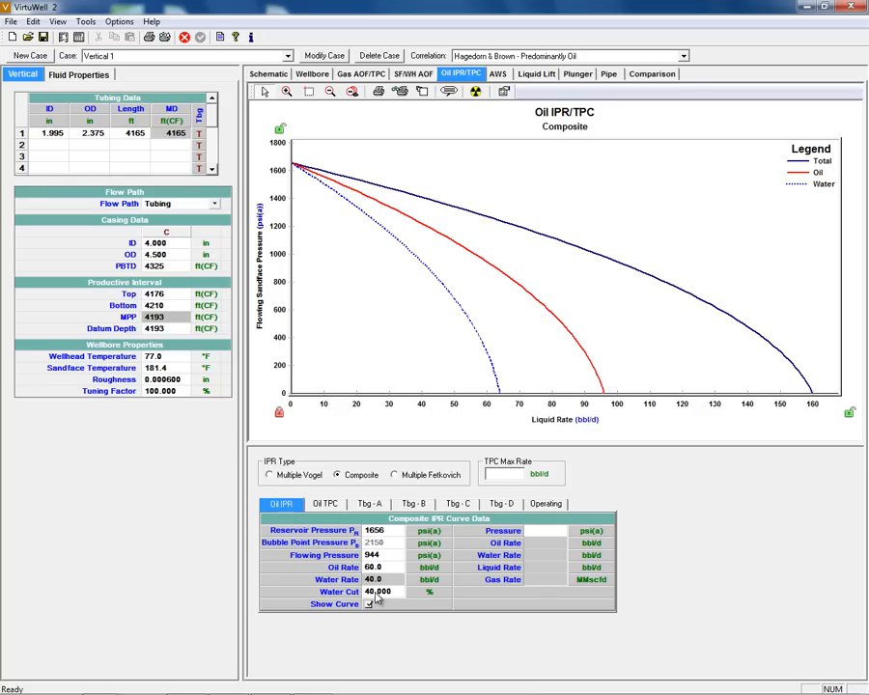
Step: Calculate the composite IPR rates at a pressure of 400 psi(a)
click(542, 532)
text(400)
key(Tab)
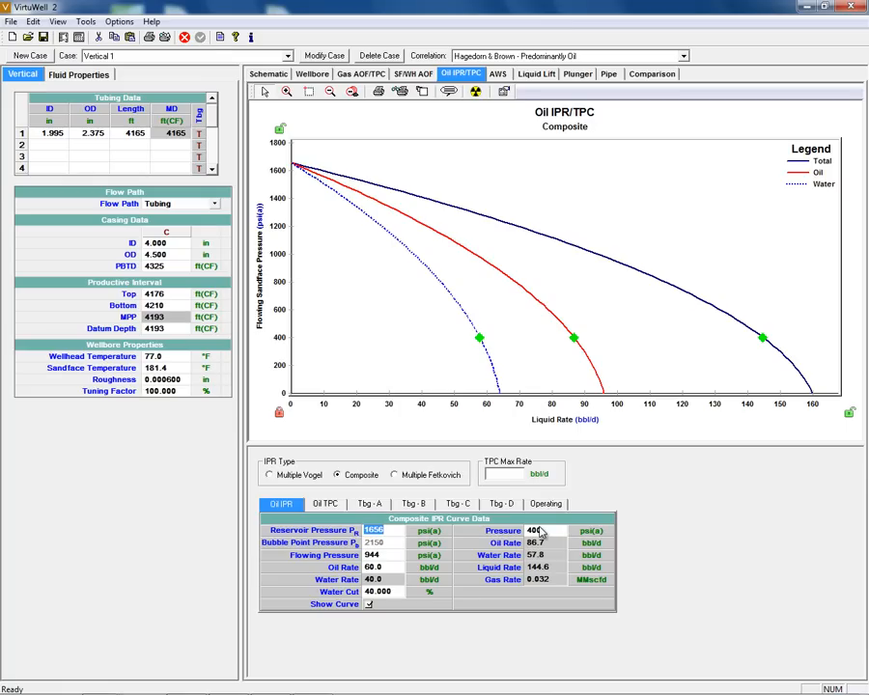
Step: Show oil tubing performance curves A and B on the composite IPR plot
click(327, 506)
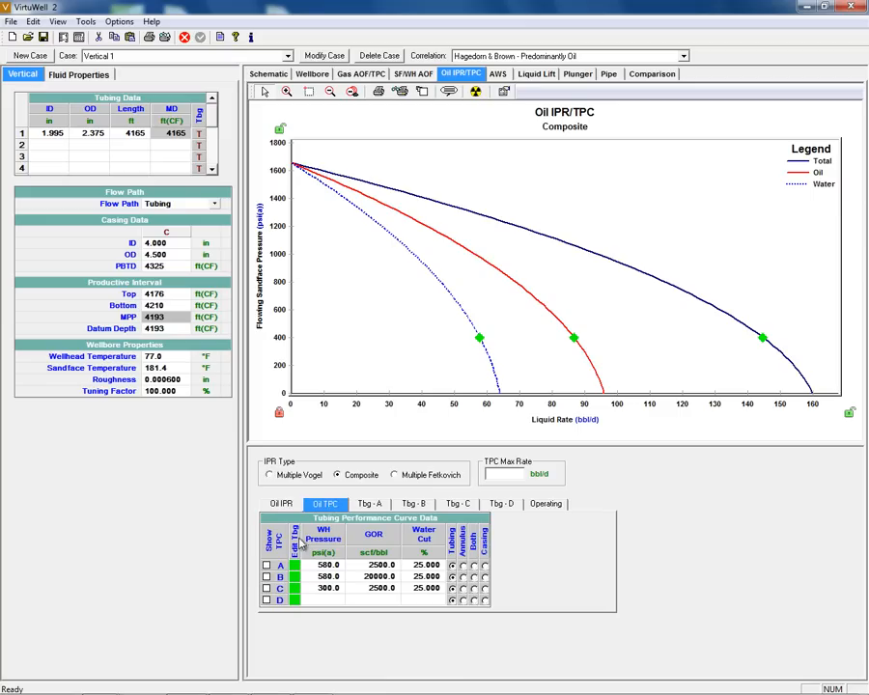
click(267, 565)
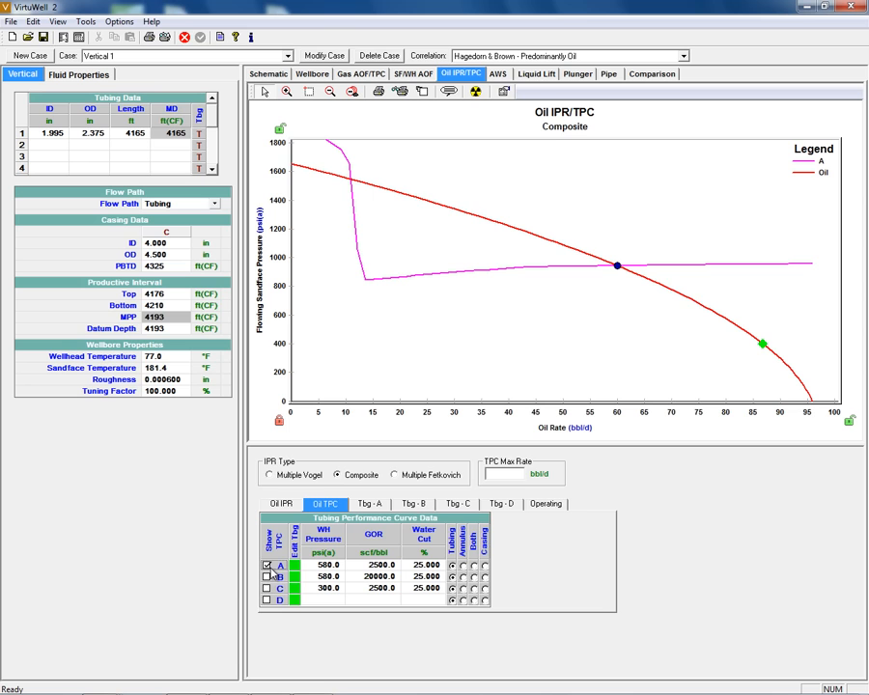
click(267, 576)
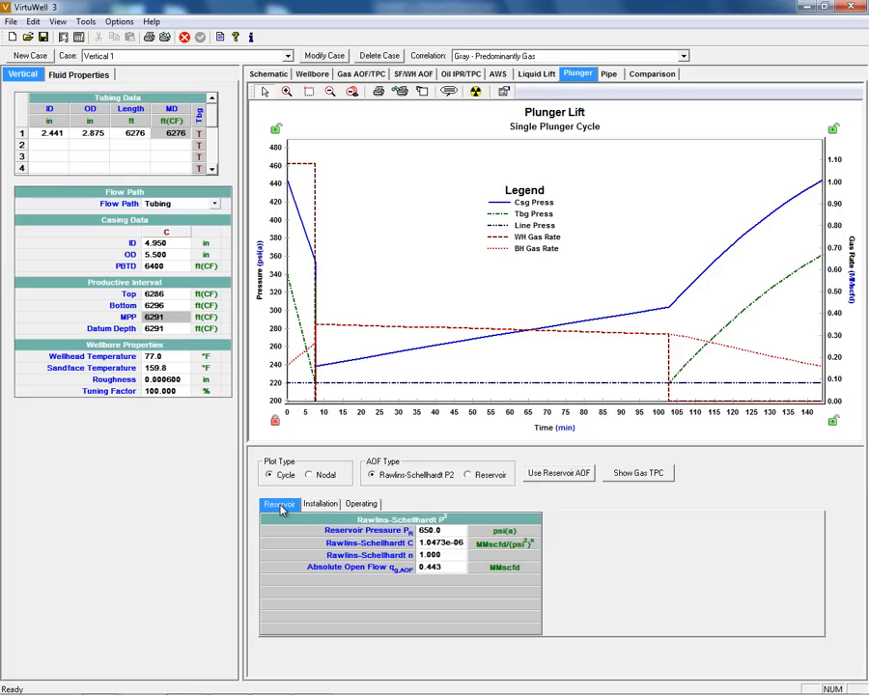
Step: Review the plunger lift installation parameters and the nodal plot, then return to the single-cycle plot
click(322, 504)
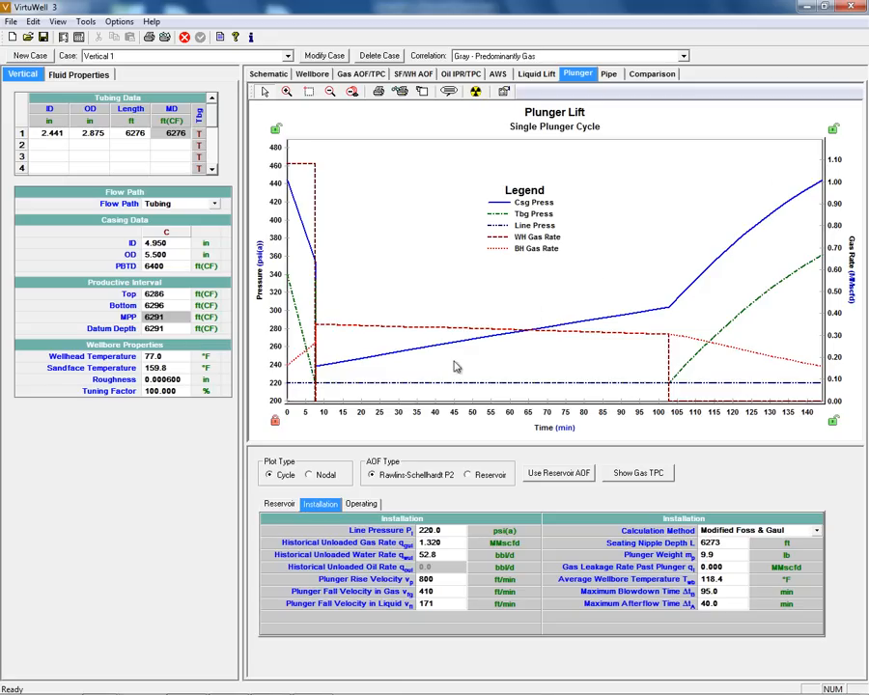
click(328, 477)
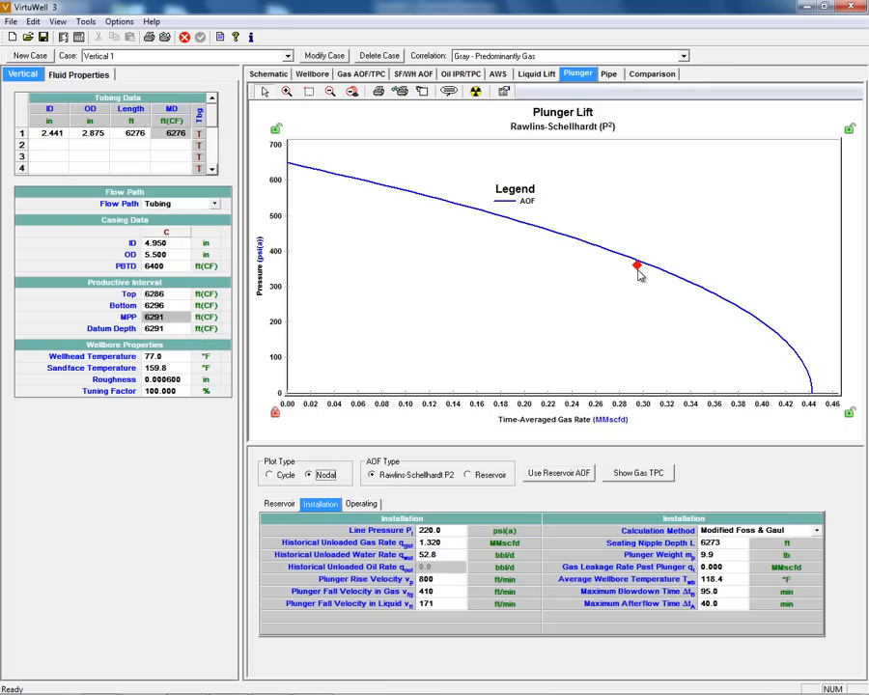
click(285, 478)
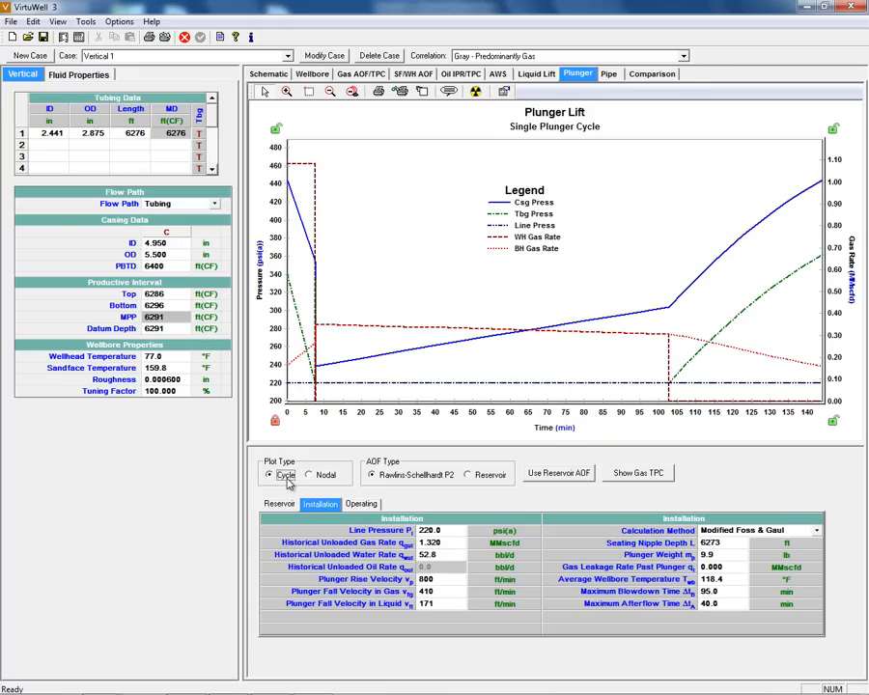